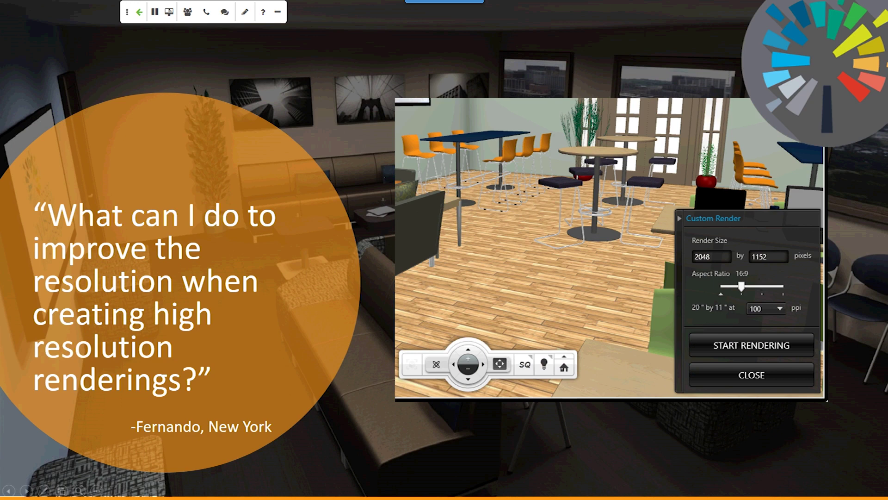
# Leave the quote slide and return to the live Lounge Area scene with its custom render settings.
pyautogui.hotkey('alt', 'Tab')
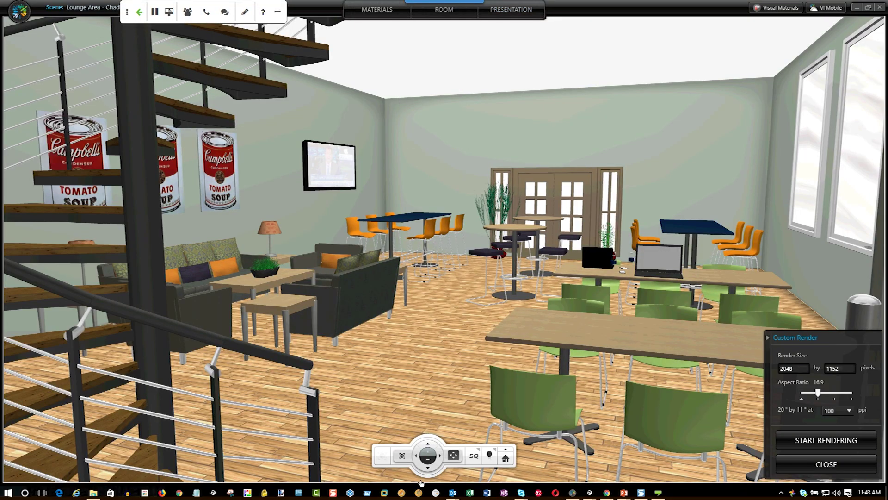
# Switch the lounge scene's rendering mode from SQ to HQ.
pyautogui.click(474, 456)
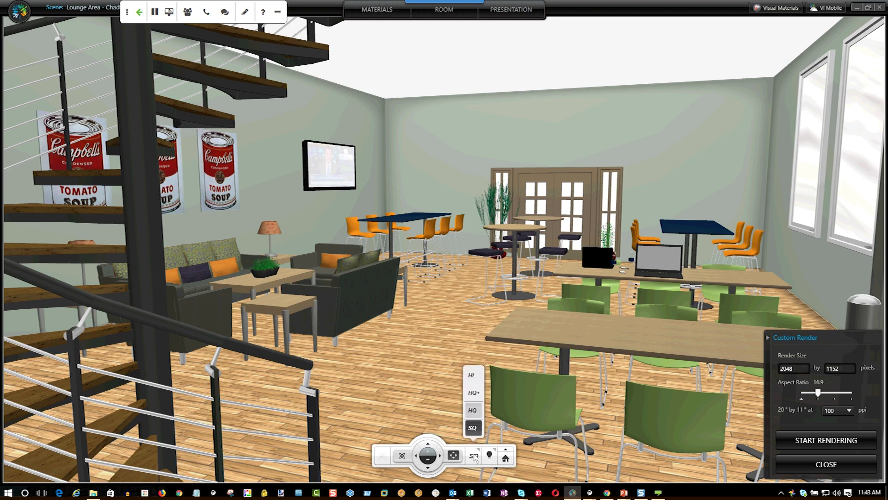
pyautogui.click(474, 412)
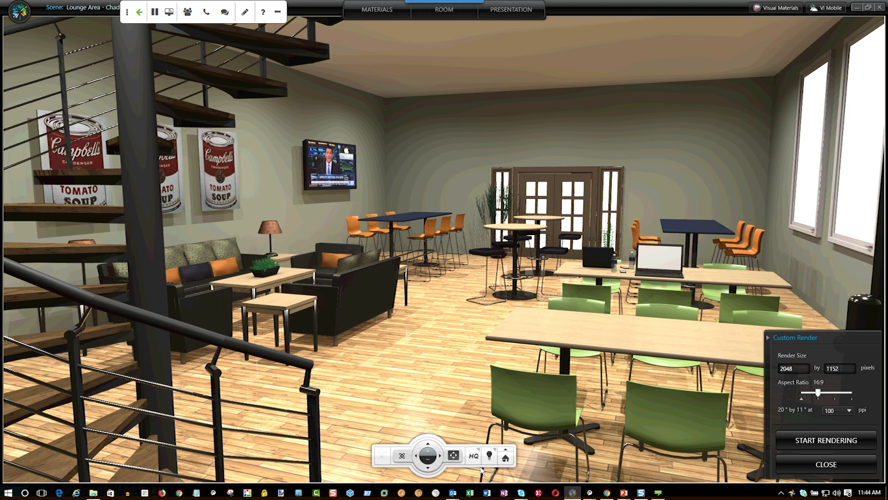
pyautogui.click(489, 456)
pyautogui.doubleClick(787, 369)
pyautogui.moveTo(818, 392); pyautogui.dragTo(834, 394)
pyautogui.moveTo(835, 393); pyautogui.dragTo(822, 396)
pyautogui.click(822, 393)
pyautogui.click(821, 393)
pyautogui.click(822, 393)
pyautogui.click(822, 393)
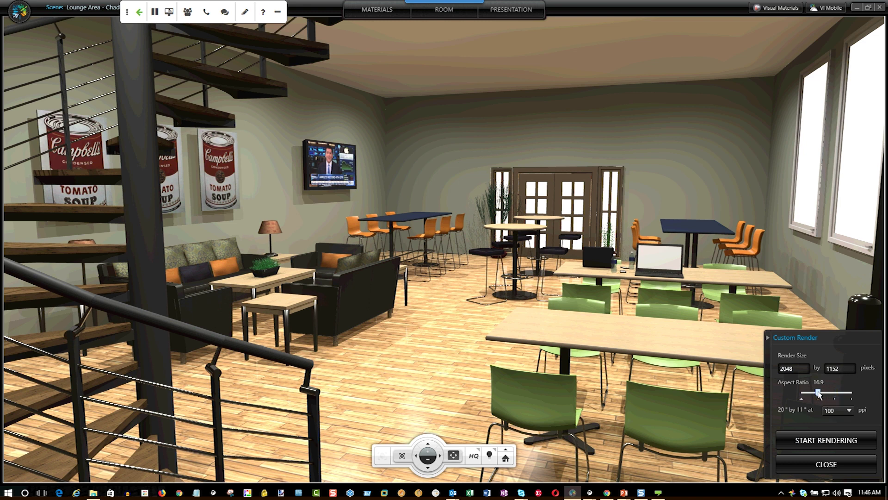
pyautogui.doubleClick(799, 370)
pyautogui.click(851, 411)
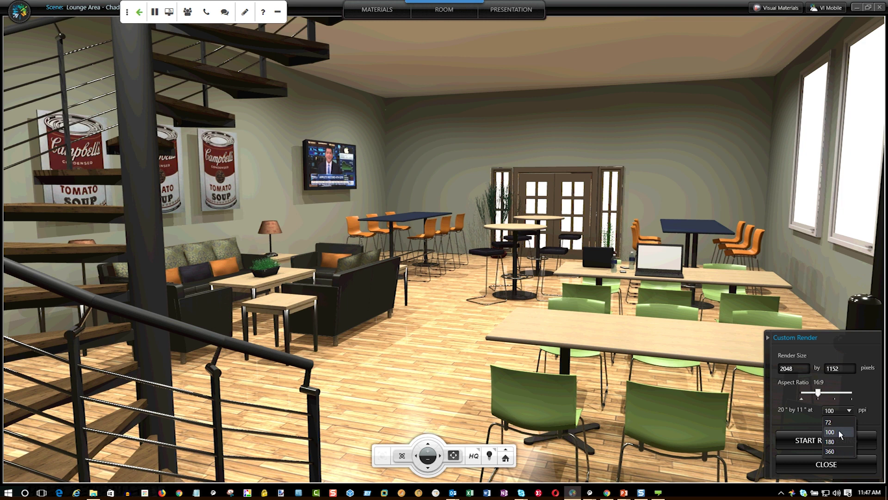
pyautogui.click(838, 431)
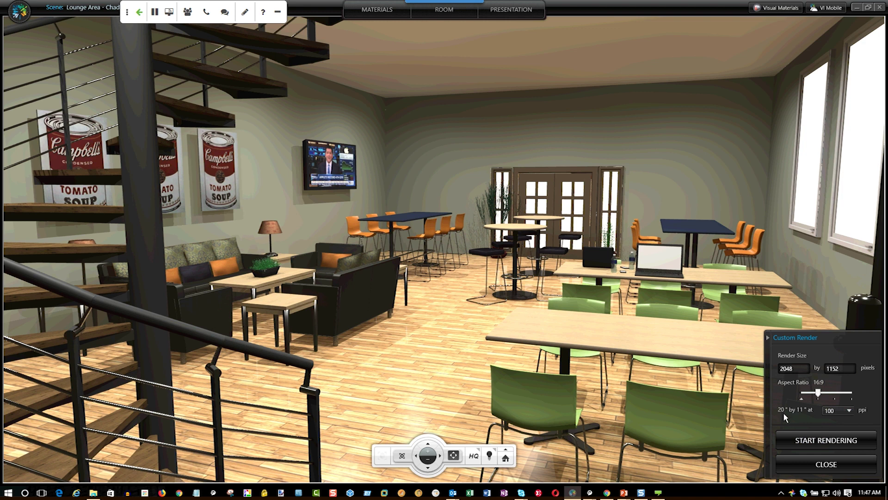
pyautogui.click(841, 411)
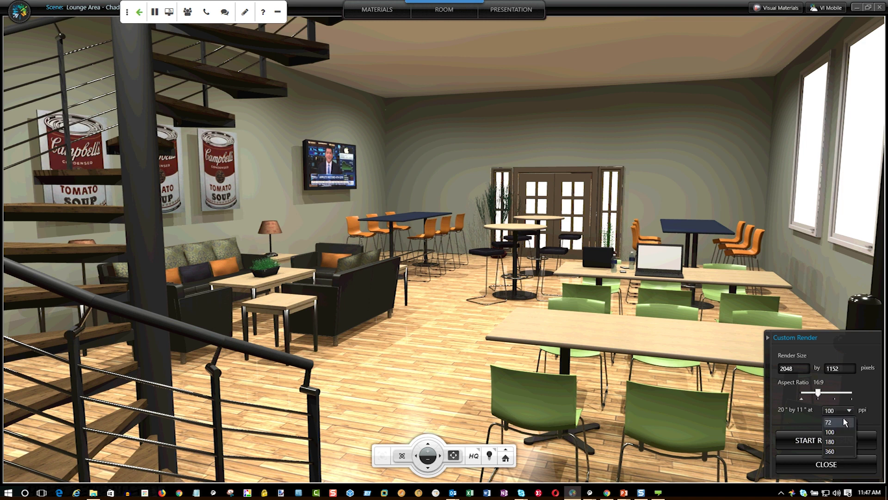
pyautogui.click(843, 422)
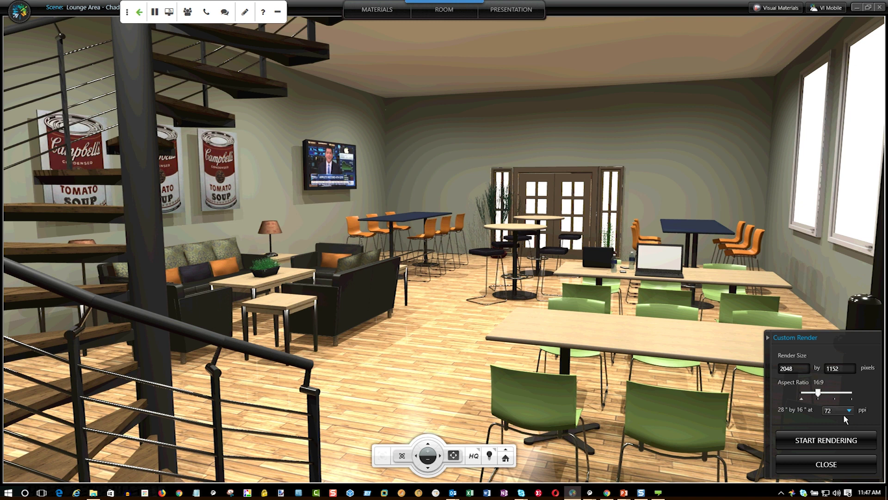
pyautogui.click(844, 411)
pyautogui.click(815, 420)
pyautogui.click(849, 411)
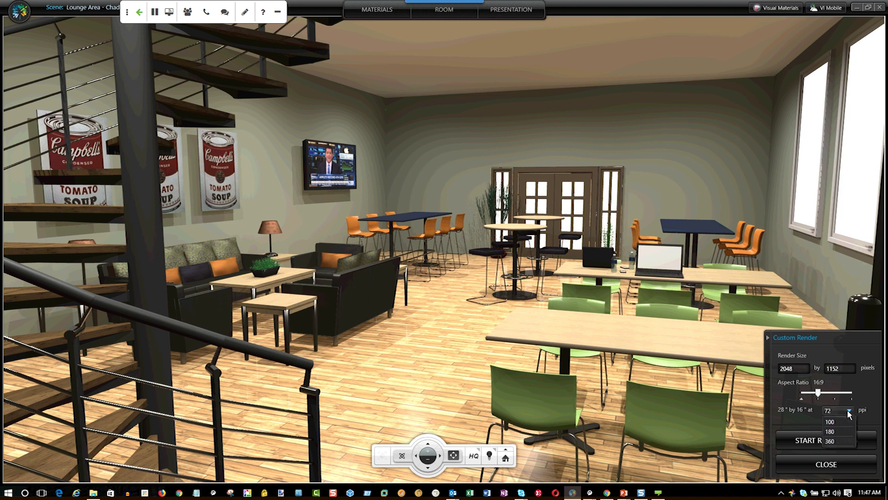
pyautogui.click(843, 423)
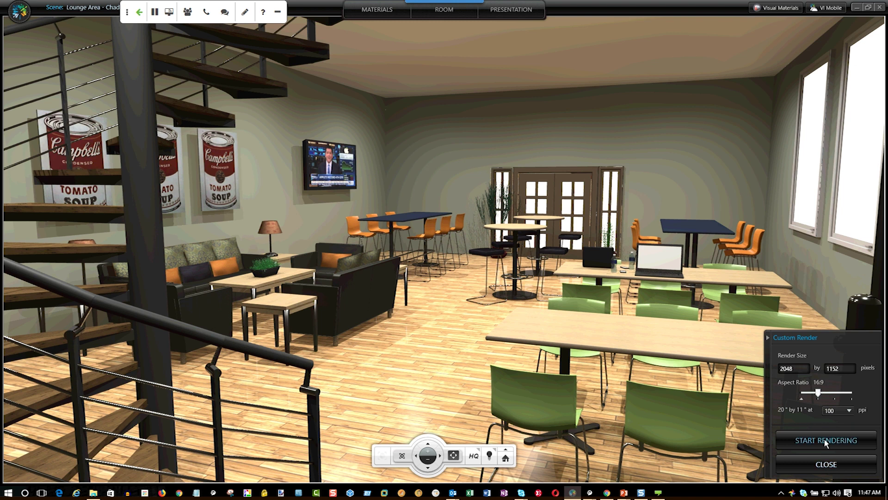
# Start rendering the 2048 by 1152 custom image of the lounge.
pyautogui.click(826, 442)
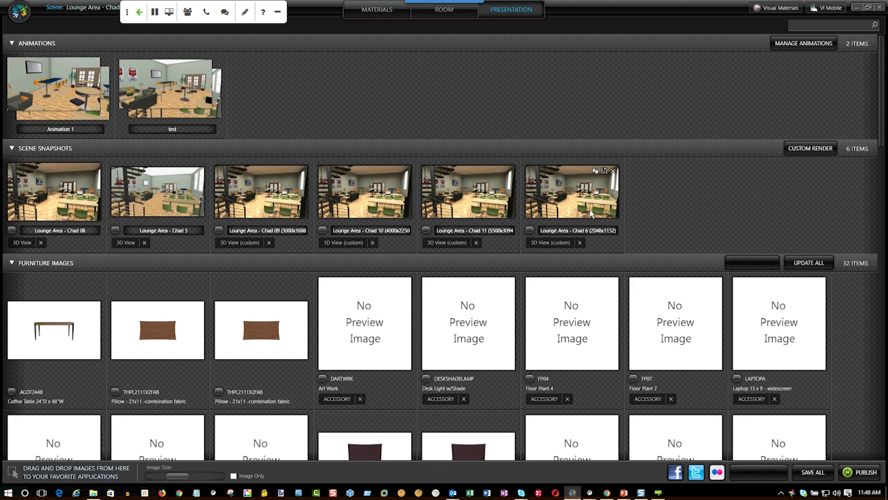
# Reopen the Custom Render setup and raise the render size to 7000 by 3938 pixels.
pyautogui.click(794, 152)
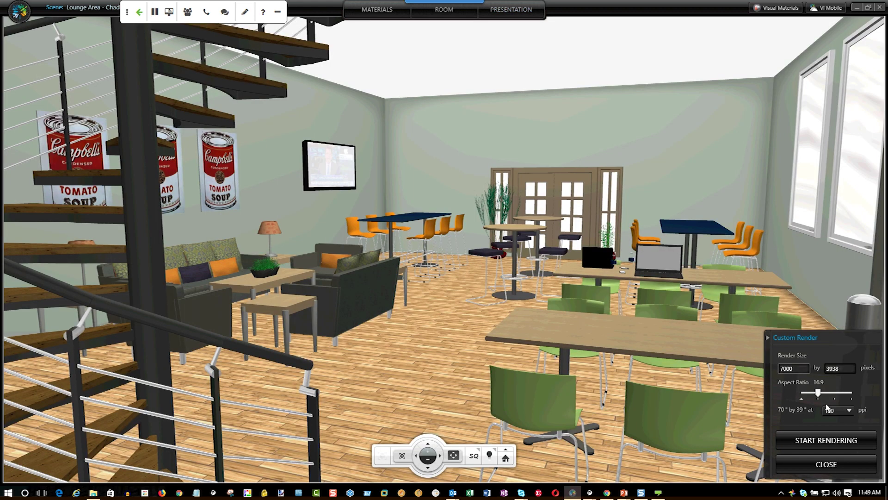
pyautogui.click(822, 400)
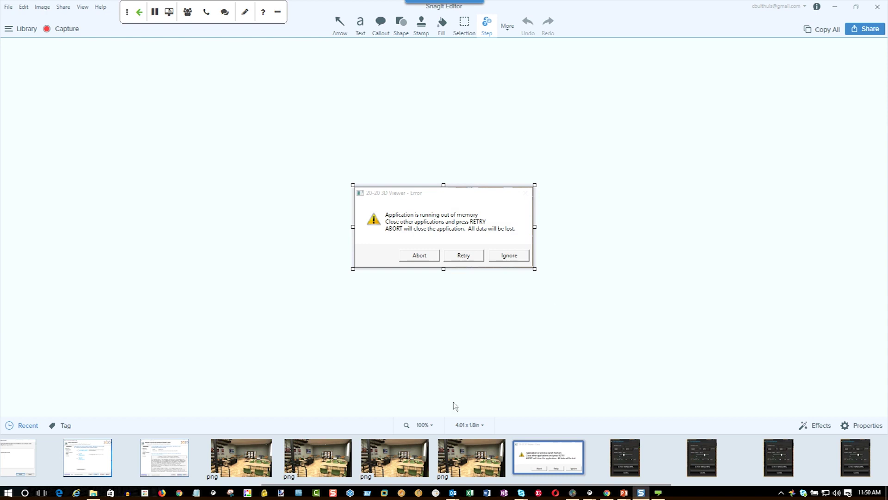
# Open the first lounge render, Lounge Area - Chad 08.png, from the Recent tray.
pyautogui.click(249, 462)
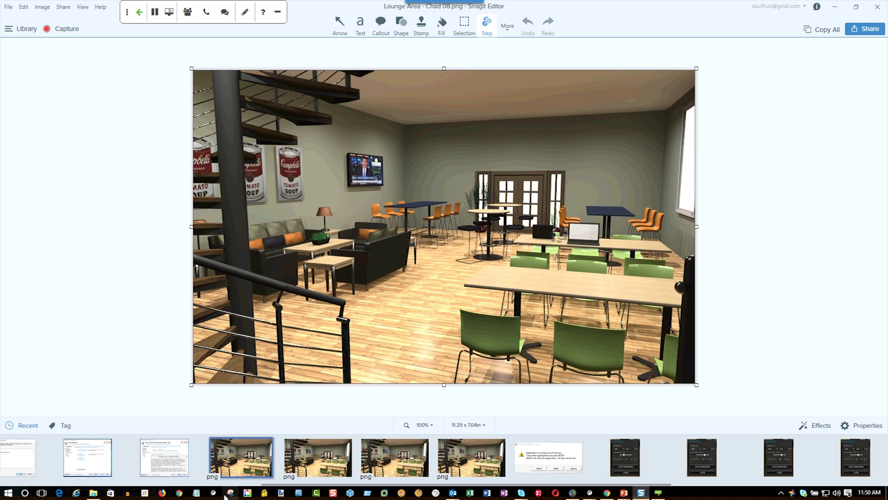
# Step through the 3000x1688, 4000x2250 and 5500x3094 lounge renders and show the last at actual size.
pyautogui.click(314, 463)
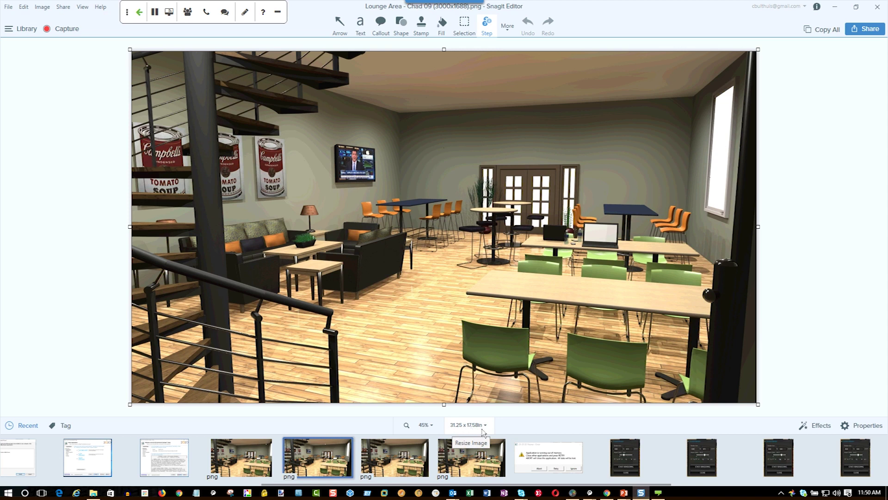
pyautogui.click(402, 466)
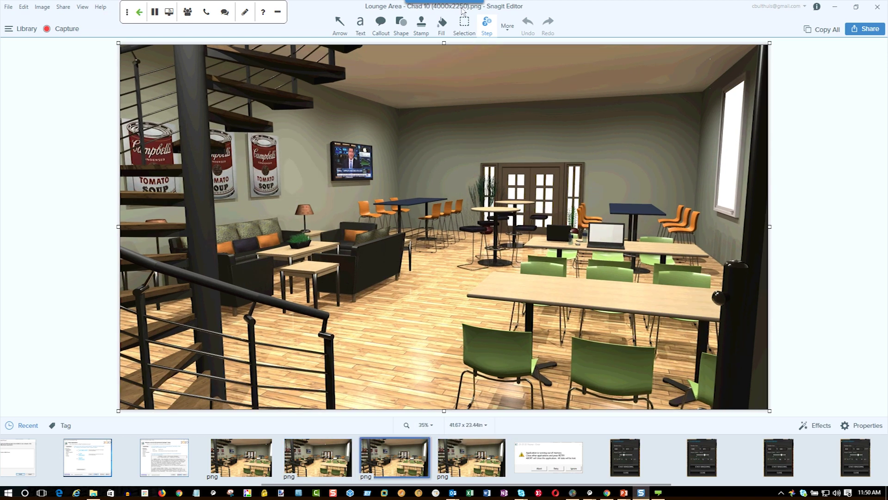
pyautogui.click(465, 463)
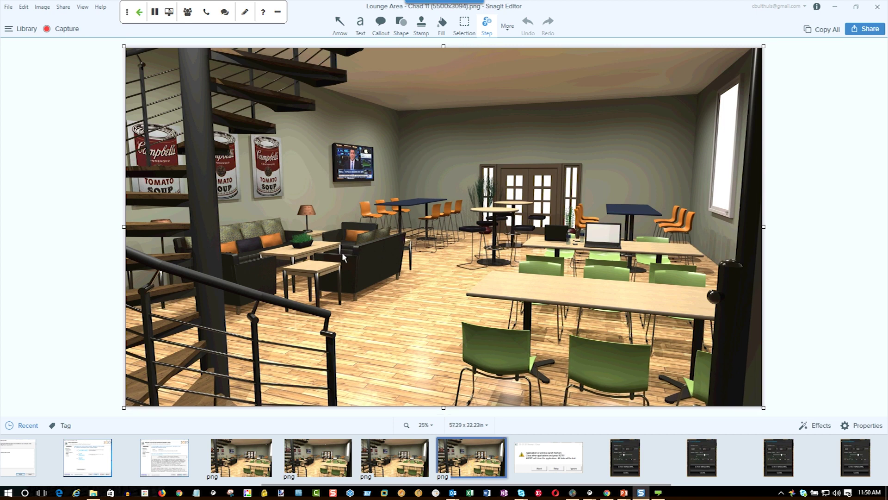
pyautogui.click(83, 7)
pyautogui.click(96, 62)
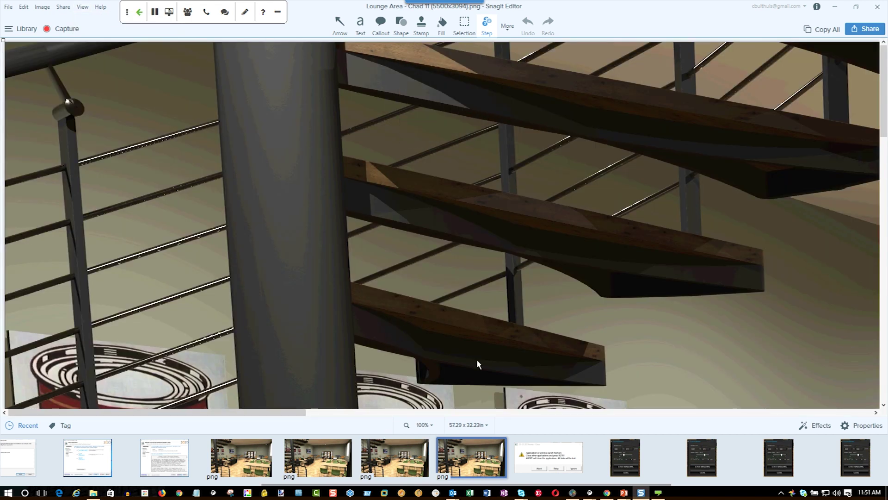
# Compare the lounge renders at 100% zoom, ending back on Lounge Area - Chad 08.png.
pyautogui.click(407, 459)
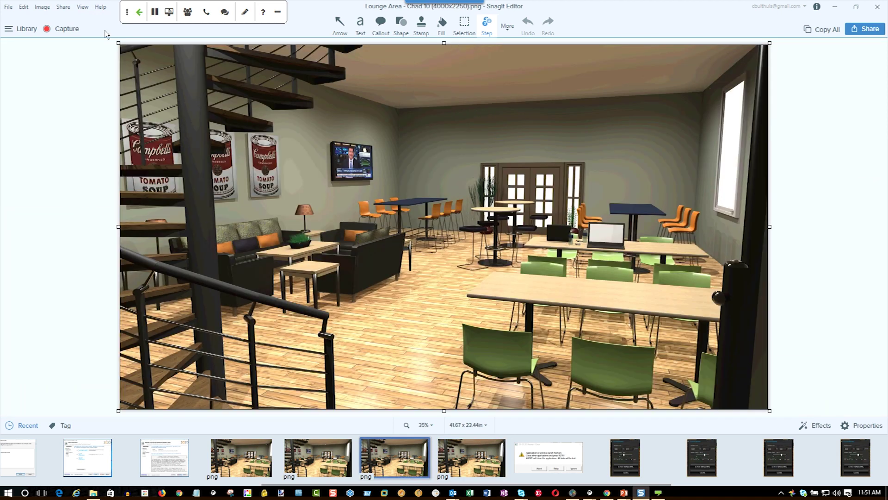
pyautogui.hotkey('ctrl', '0')
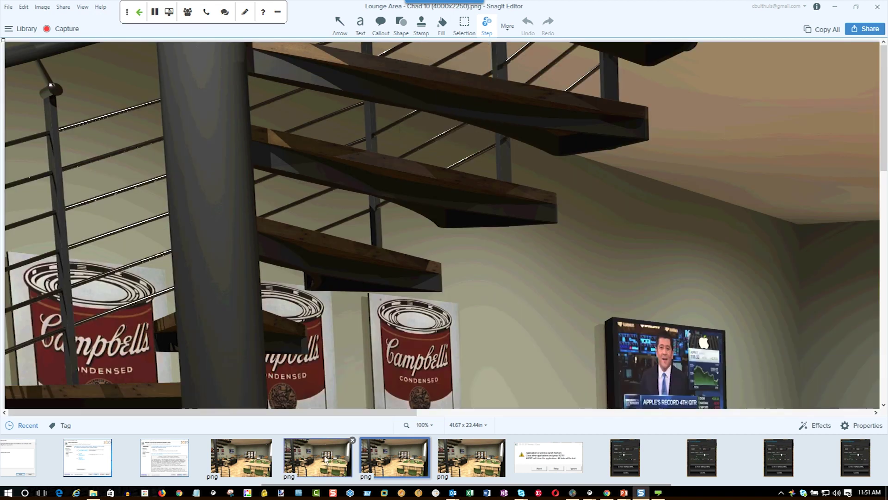
pyautogui.click(326, 459)
pyautogui.click(472, 462)
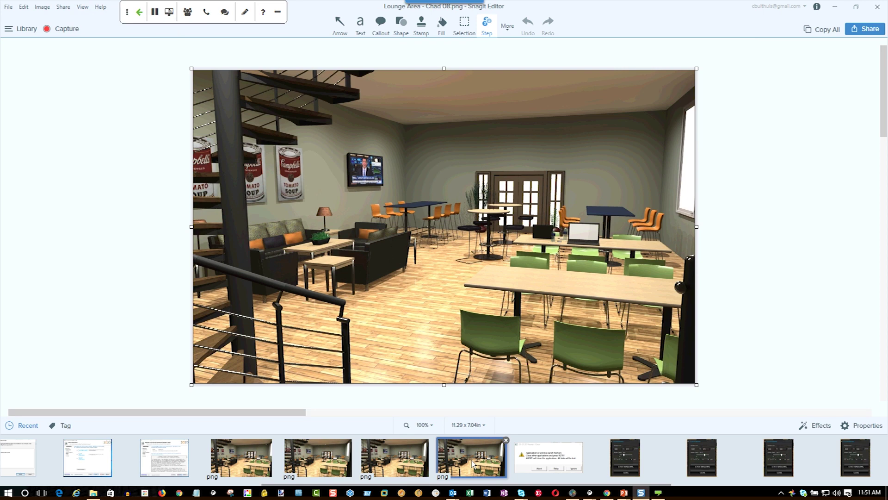